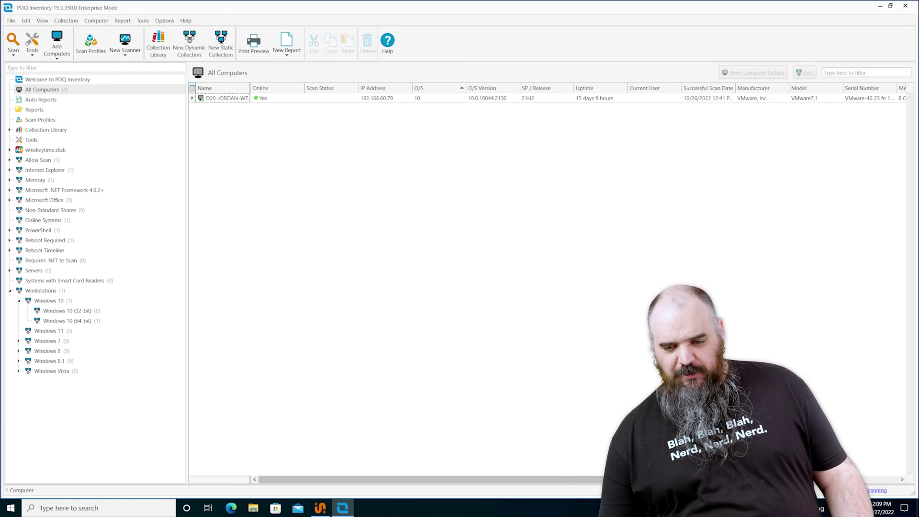
Add the computer Thor to the inventory by name
click(56, 53)
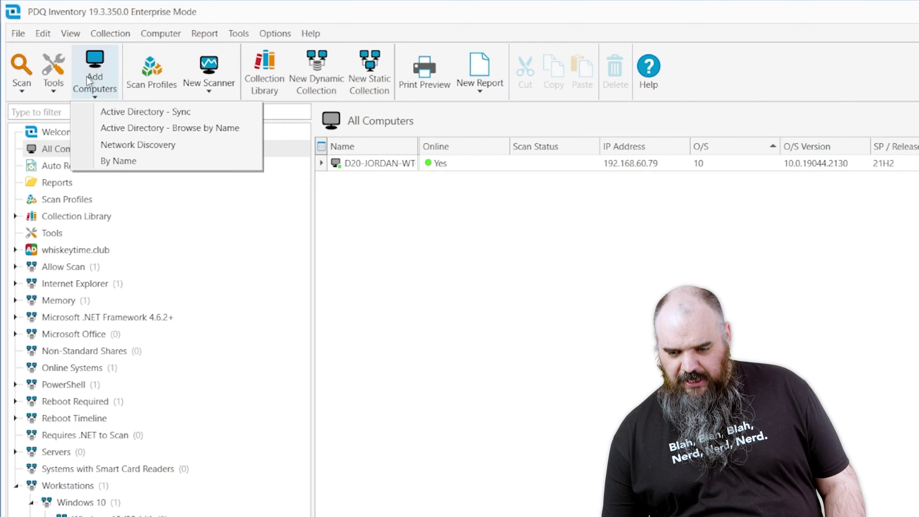
click(116, 159)
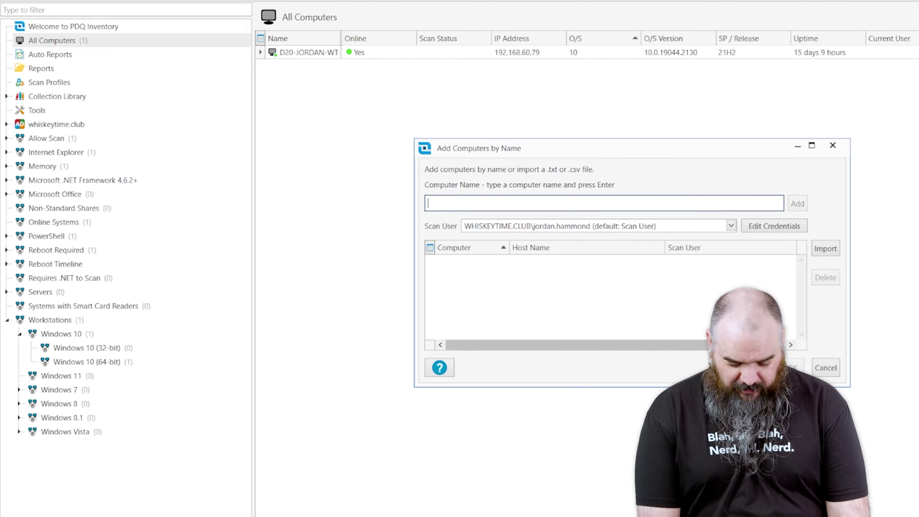
text(Thor)
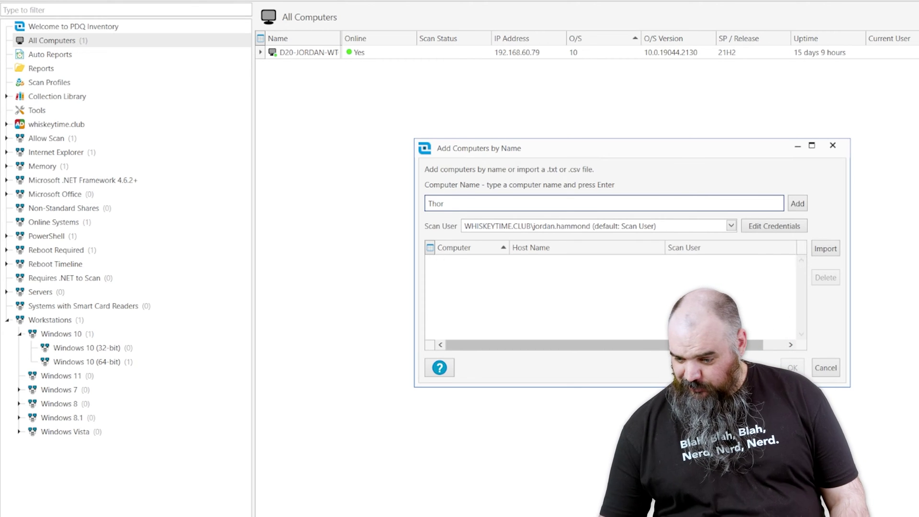
click(793, 205)
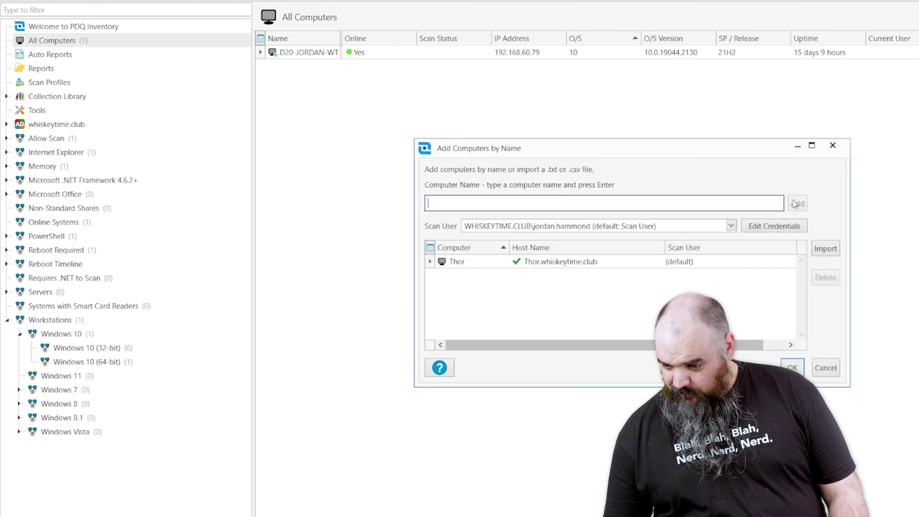
click(792, 368)
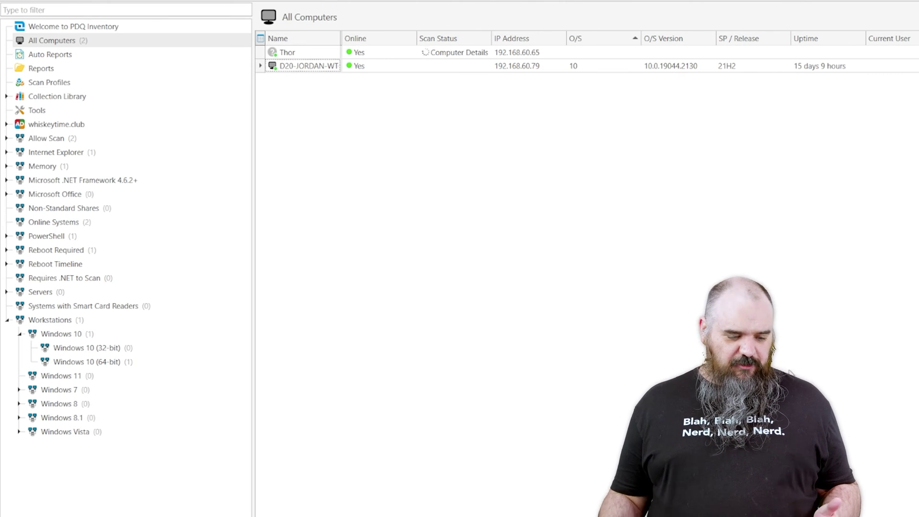
Run a network discovery of subnet 192.168.60.0/24 and close the progress window
click(79, 55)
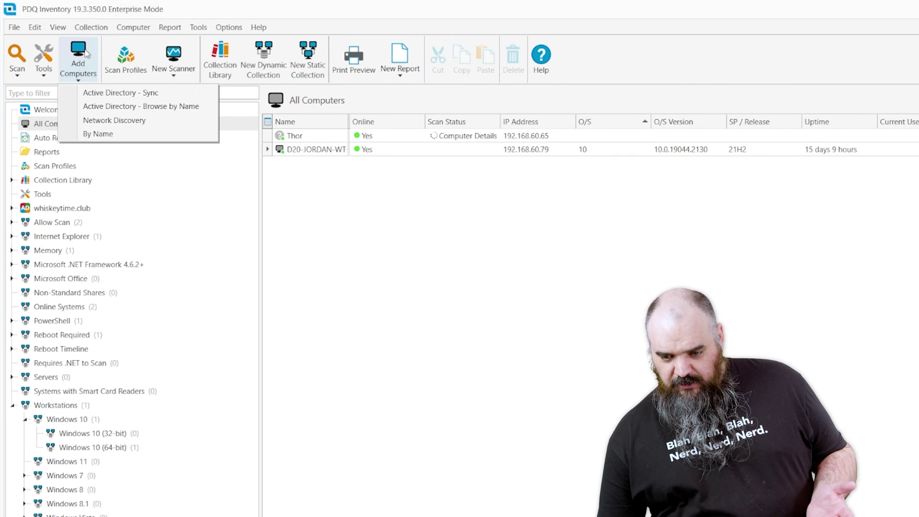
click(103, 120)
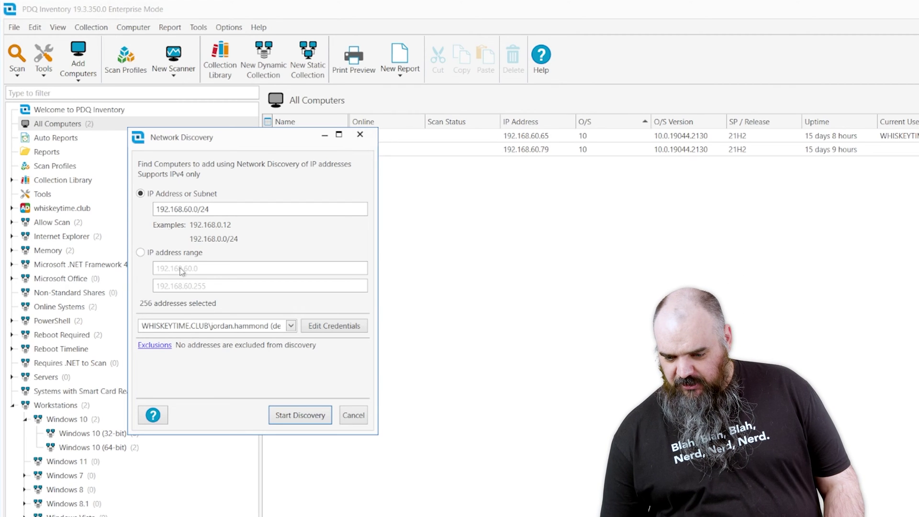
click(309, 416)
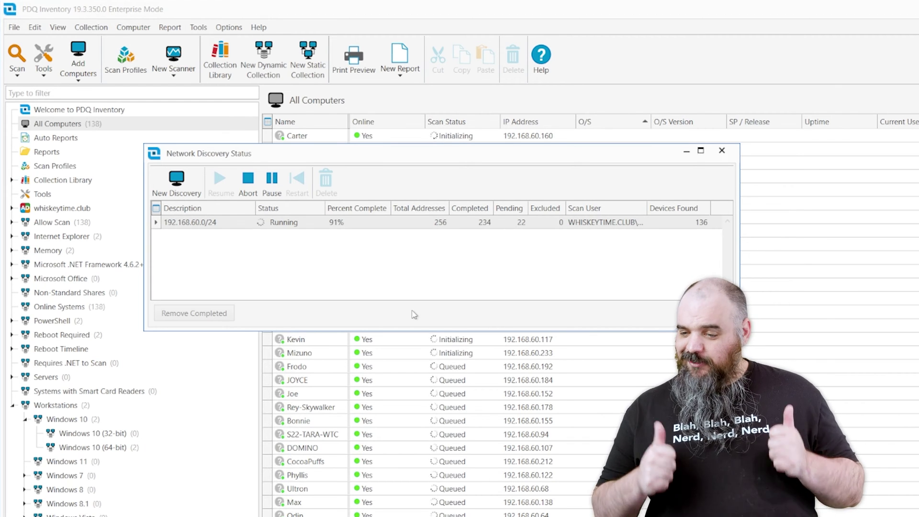
click(716, 312)
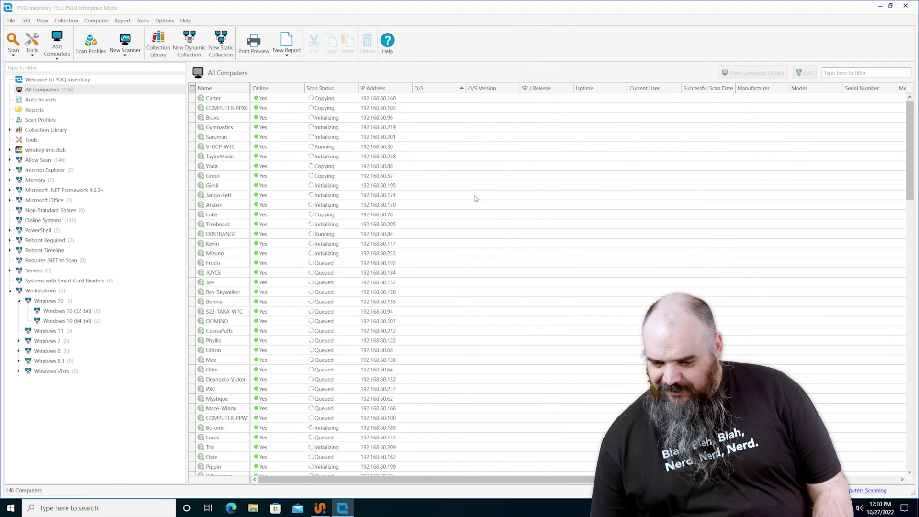
Delete the 148 discovered computers from Carter through Aragorn
scroll(225, 110, down, 10)
scroll(230, 111, up, 10)
click(227, 101)
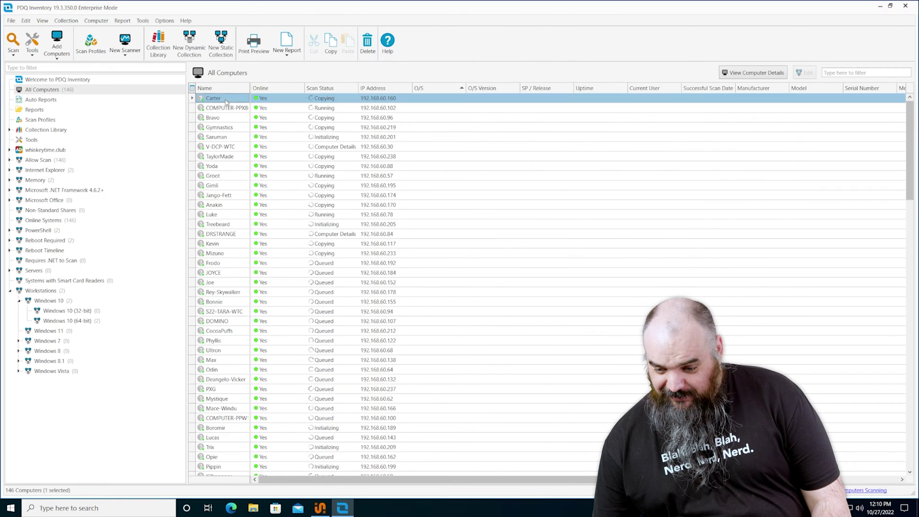
scroll(227, 110, down, 6)
scroll(281, 369, down, 20)
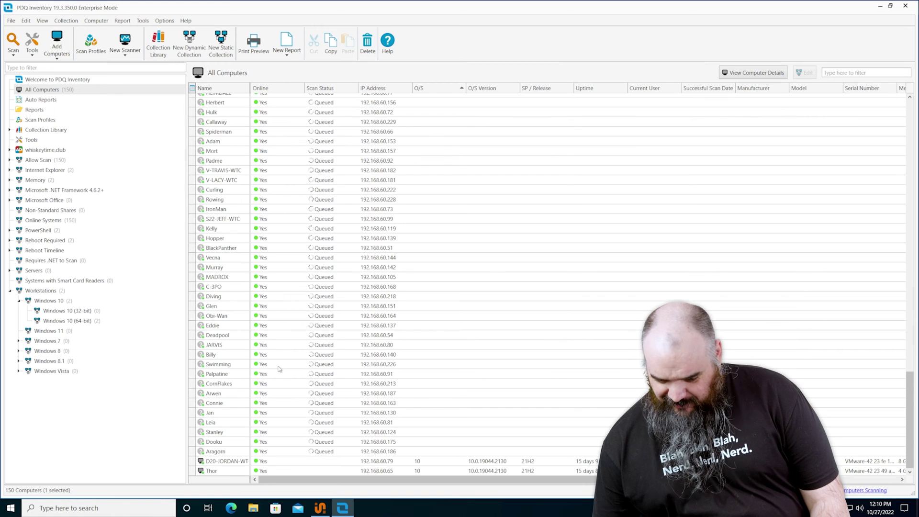
shift+click(207, 451)
key(Delete)
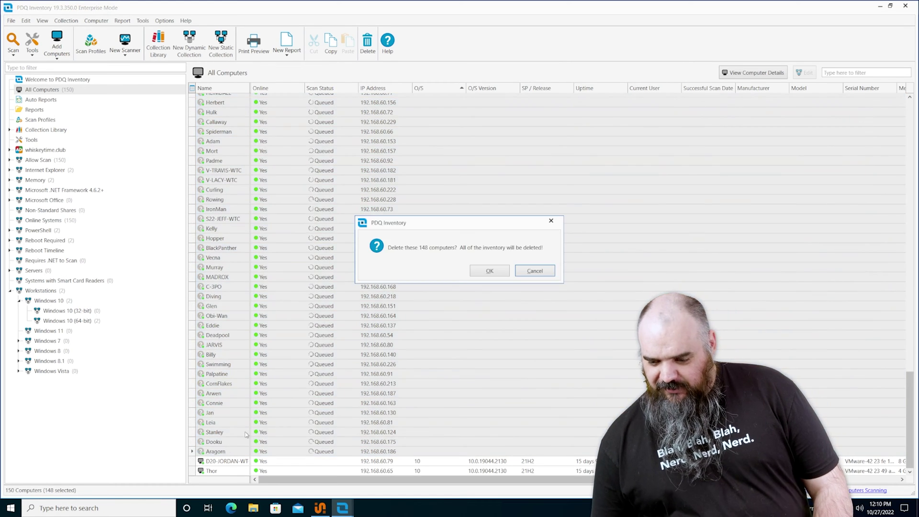
click(502, 272)
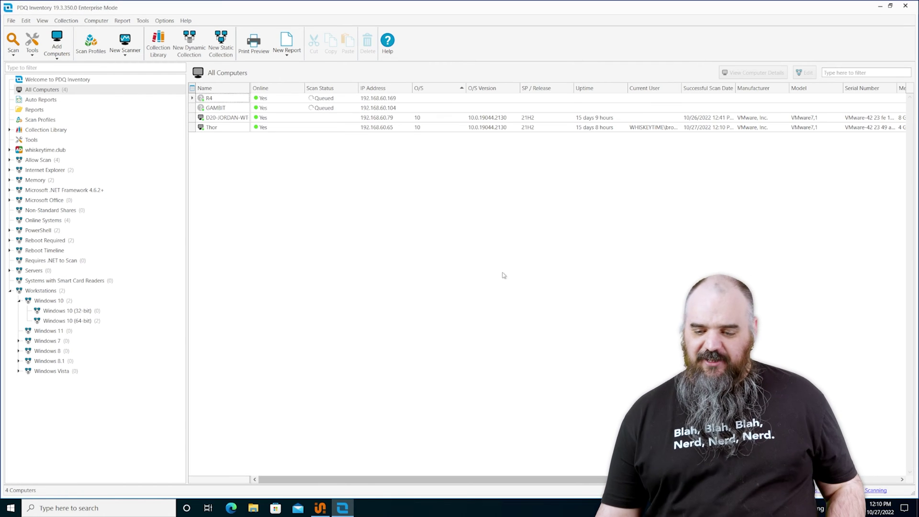
Delete the computers R4 and GAMBIT
click(231, 100)
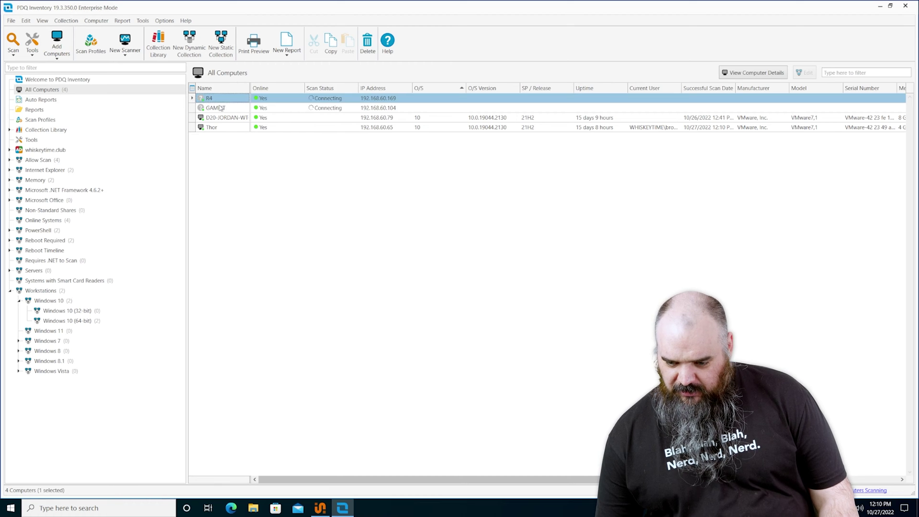
shift+click(219, 108)
key(Delete)
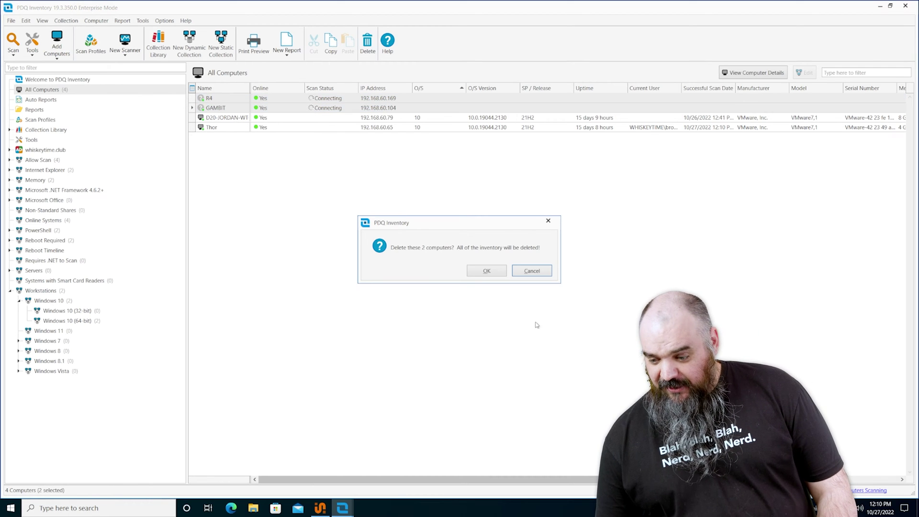
click(480, 274)
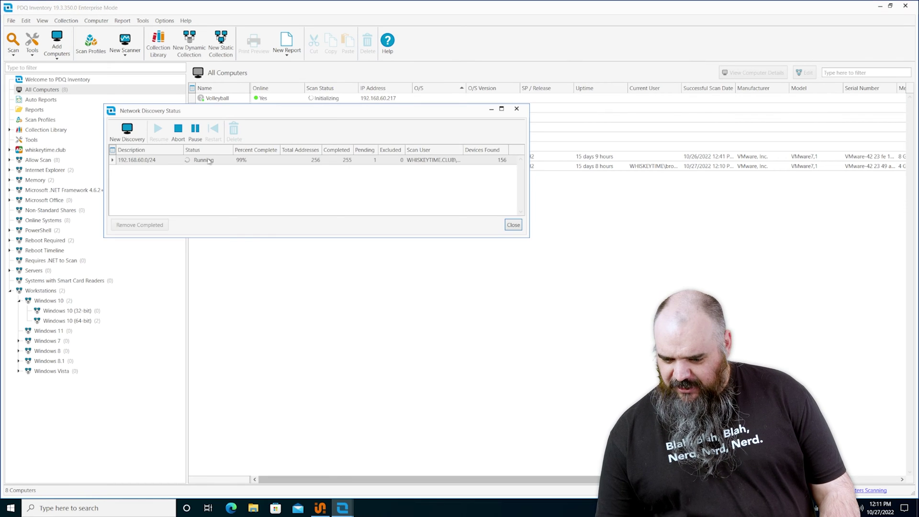
Abort the running network discovery and close its status window
click(174, 160)
click(184, 138)
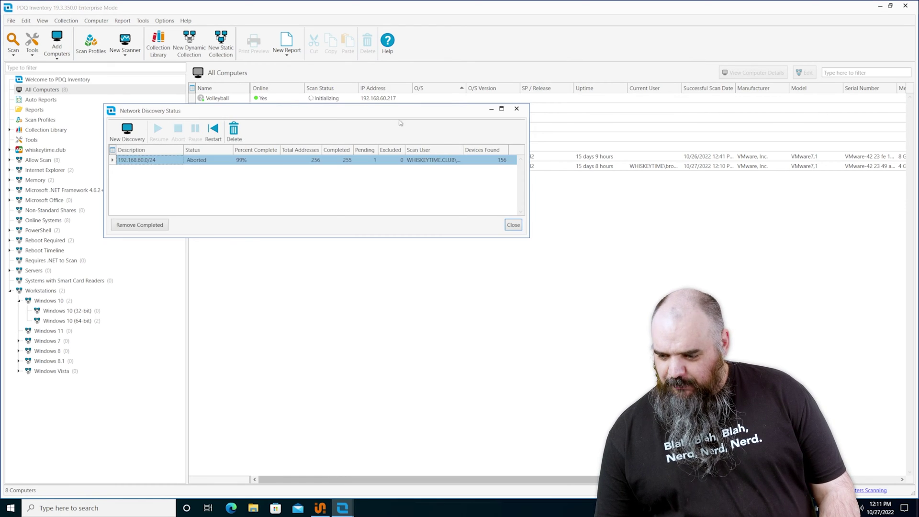
click(513, 226)
Delete the six computers from Volleyball through Kool-Aid-Man
click(217, 100)
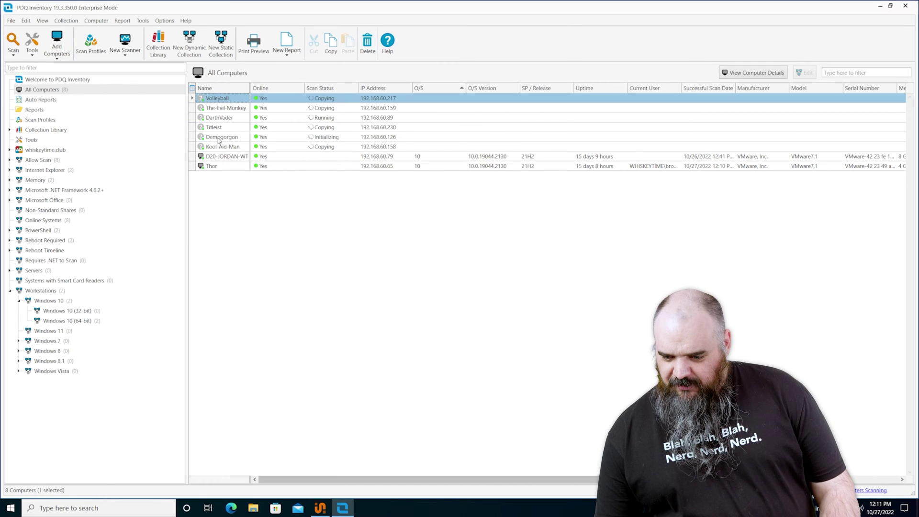
ctrl+click(214, 148)
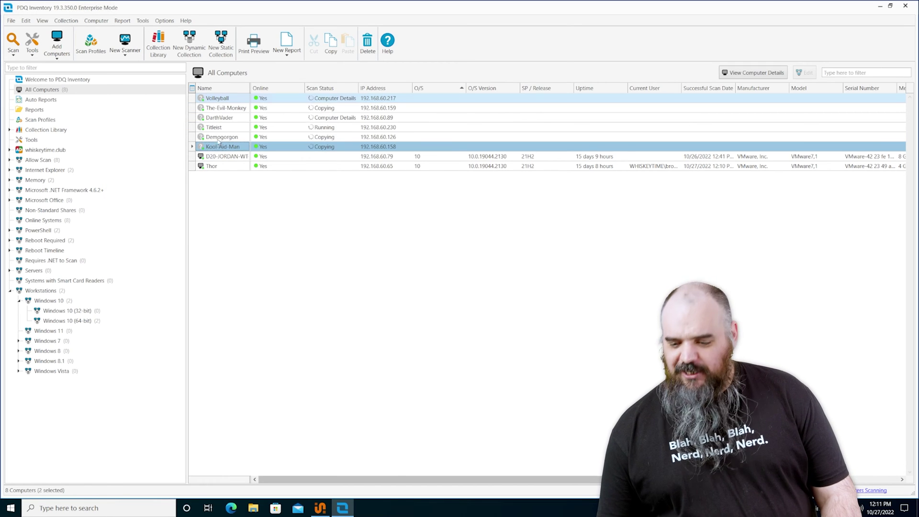
click(212, 127)
click(215, 99)
shift+click(215, 148)
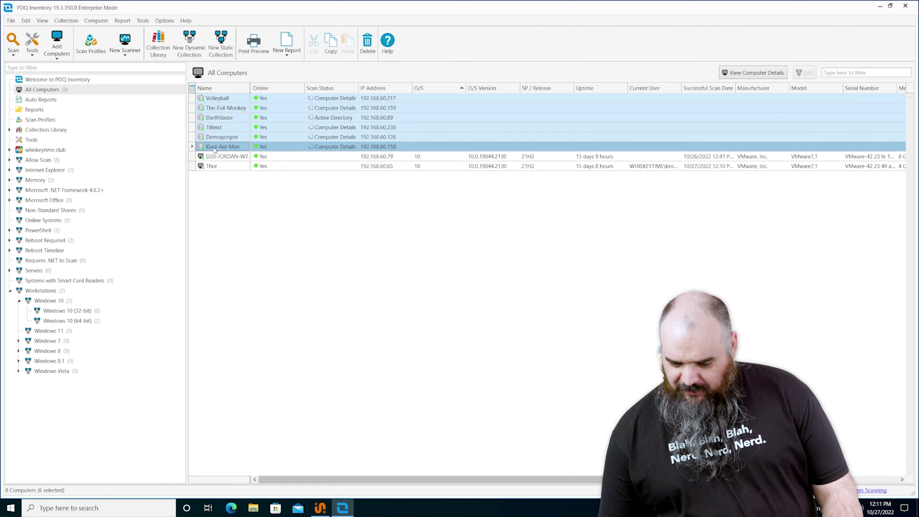
key(Delete)
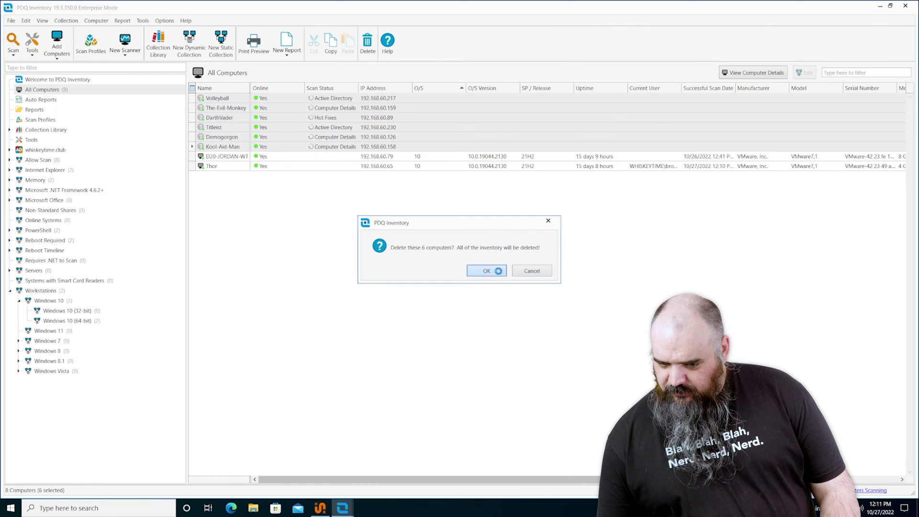
click(486, 271)
click(84, 89)
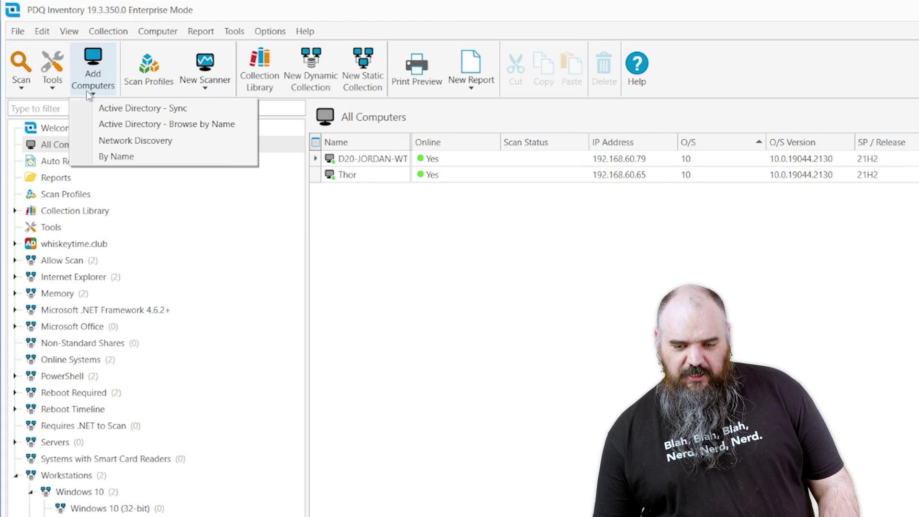
Add Anakin.whiskeytime.club to the inventory via Active Directory Browse by Name
click(116, 123)
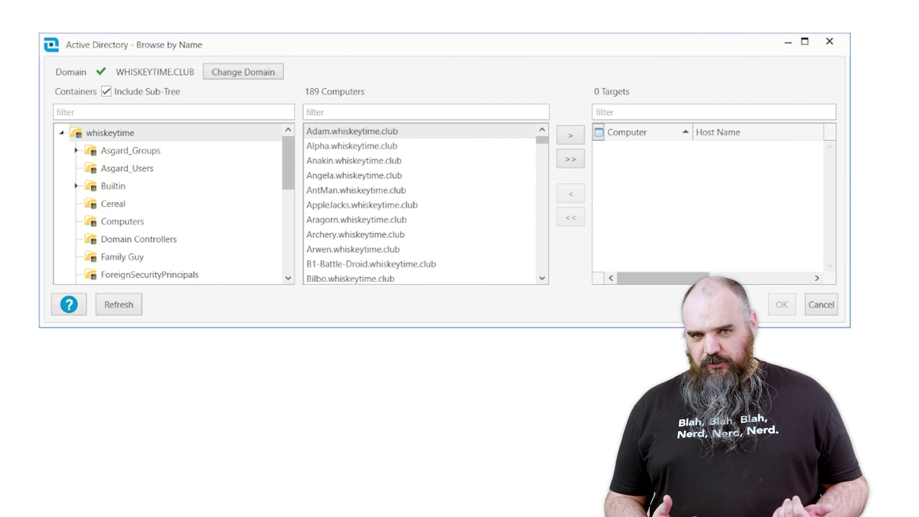
click(243, 77)
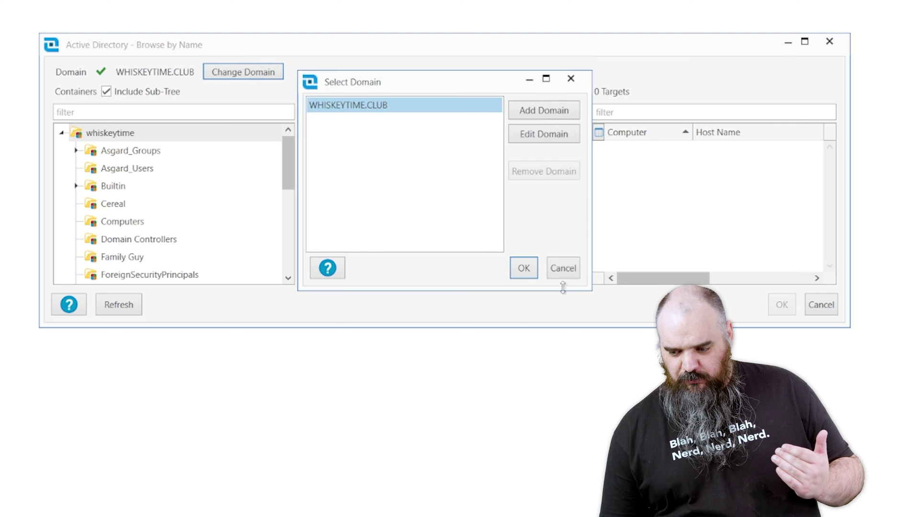
click(555, 273)
click(452, 163)
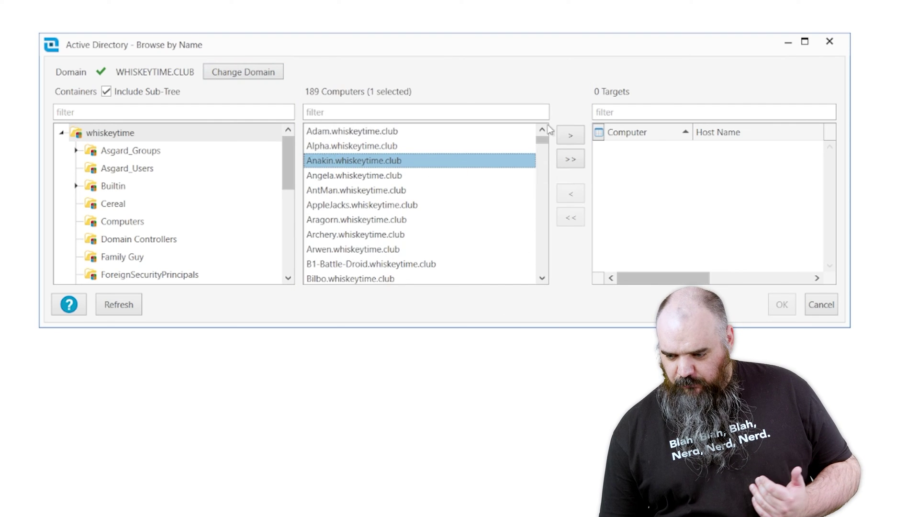
click(569, 135)
click(784, 307)
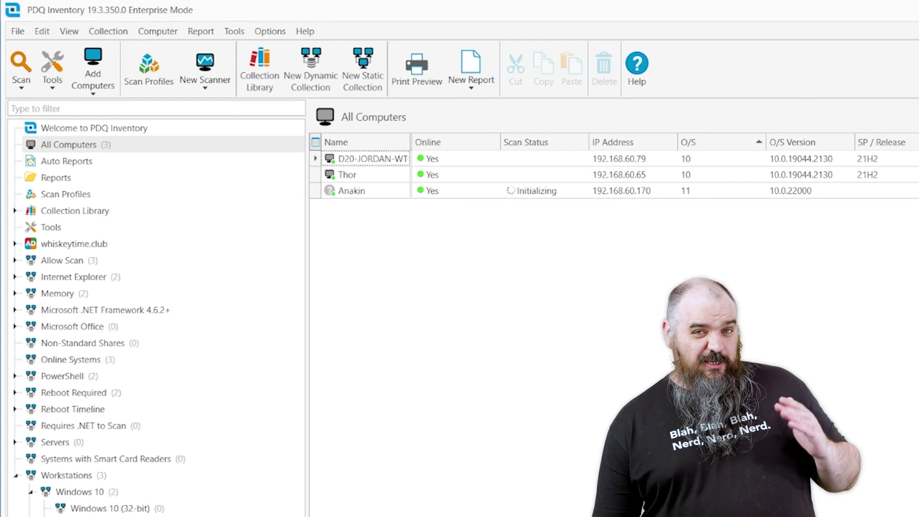
Enable Auto Sync (every 1 hour) in the Active Directory sync preferences
click(93, 76)
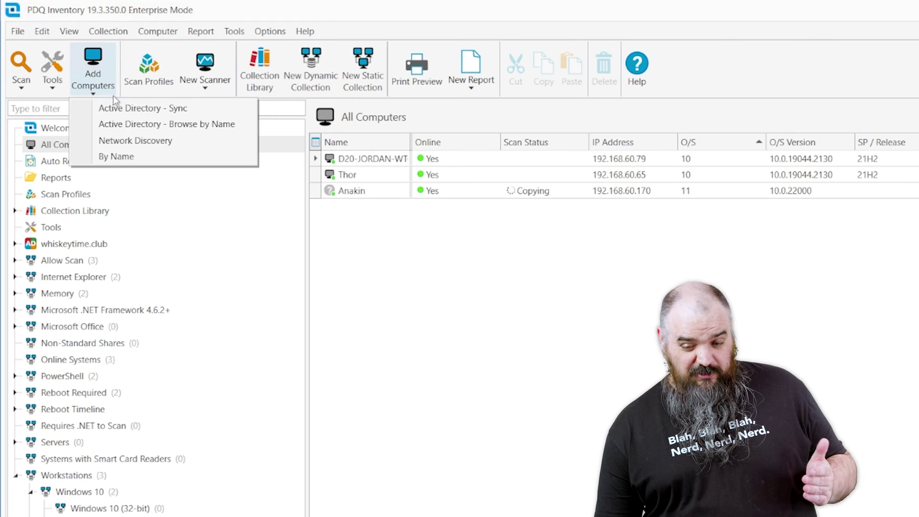
click(117, 109)
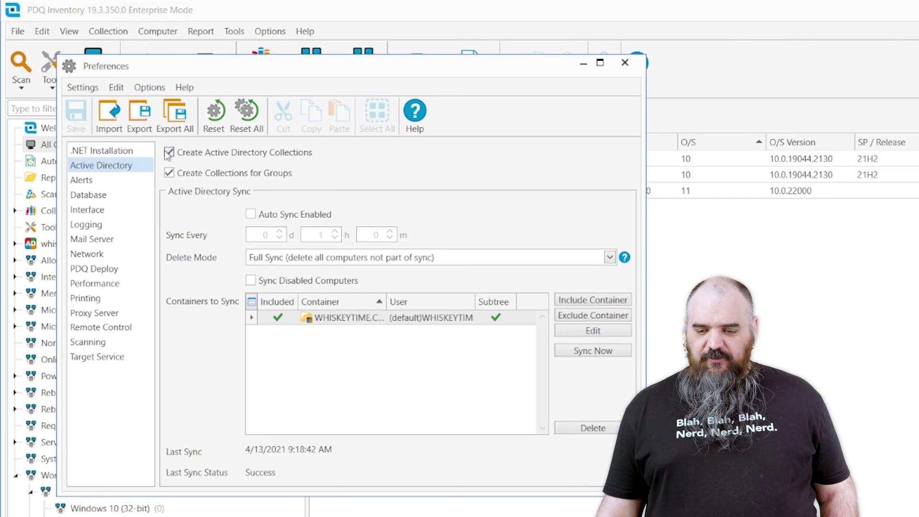
click(251, 215)
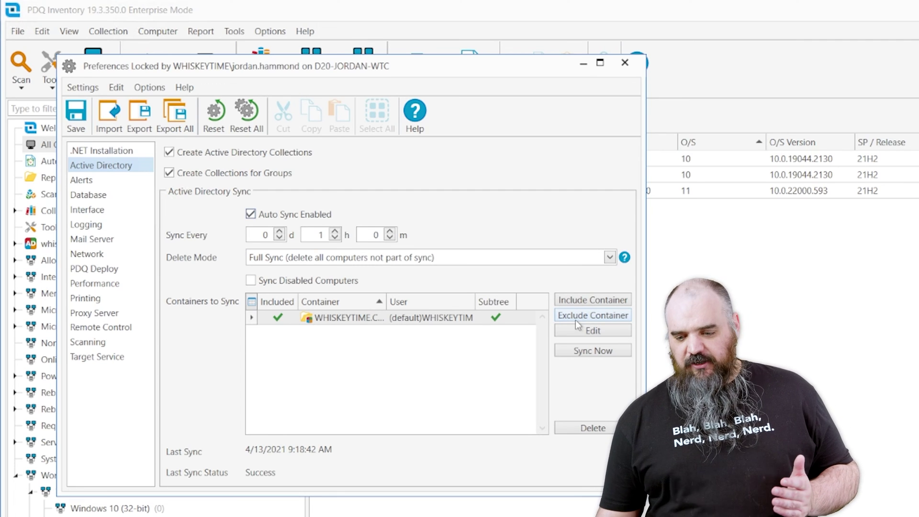
click(609, 257)
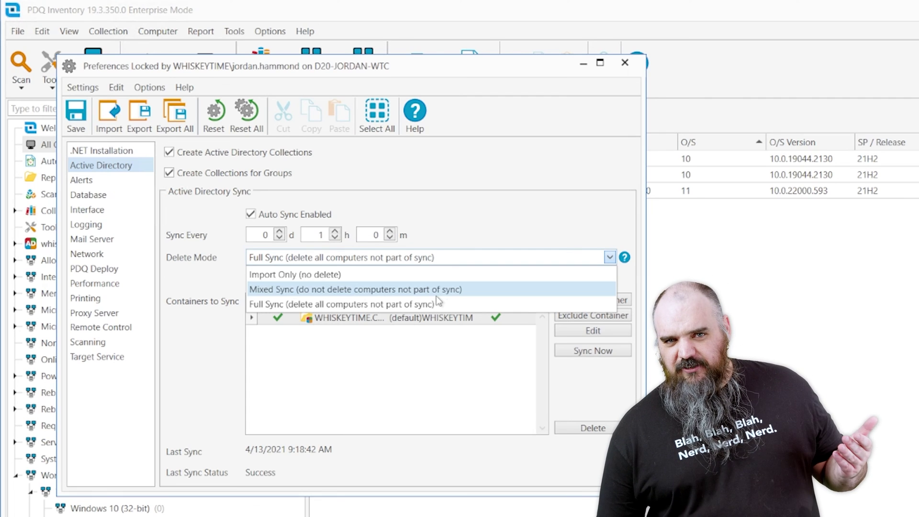
Set Delete Mode to Import Only, save, run Sync Now, and close Preferences
click(302, 276)
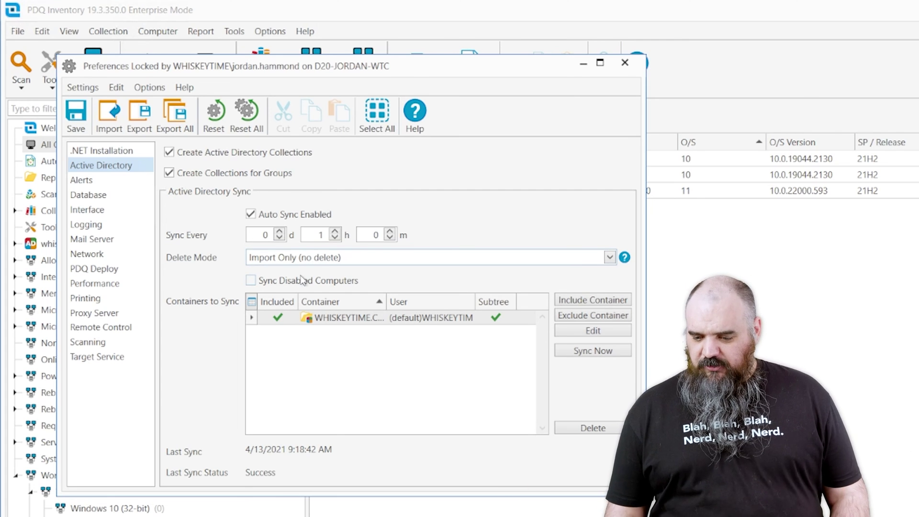
click(560, 351)
click(298, 319)
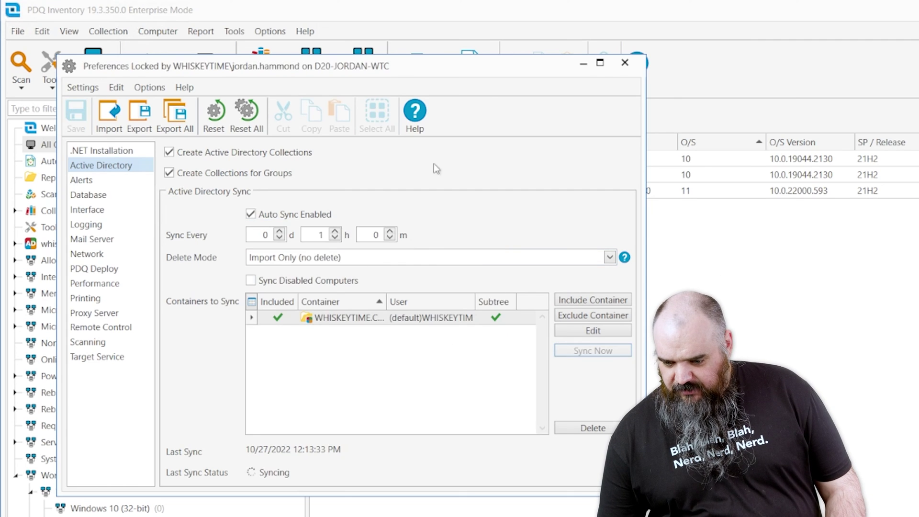
click(625, 62)
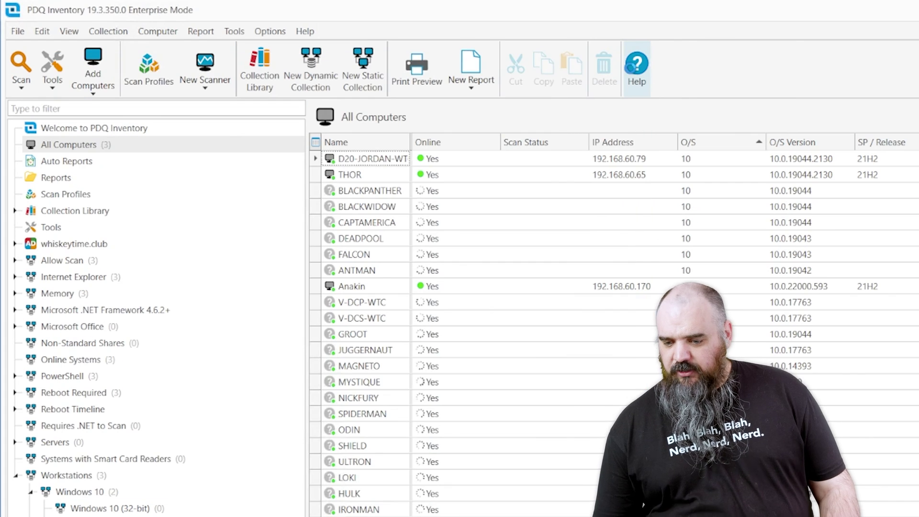